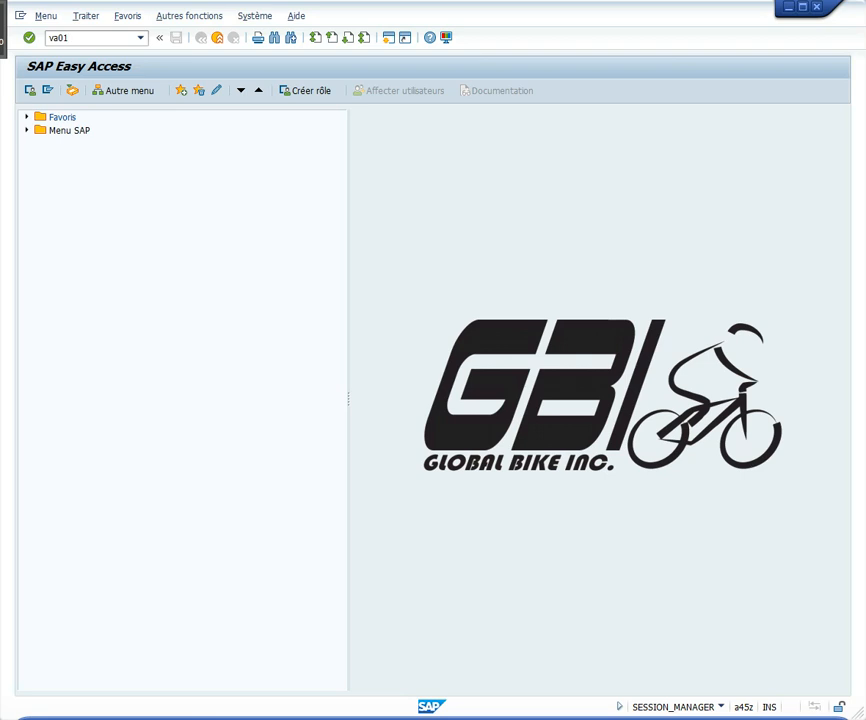
Start a standard customer order of type CS with transaction VA01 and enter the sold-to party's customer number
key(Return)
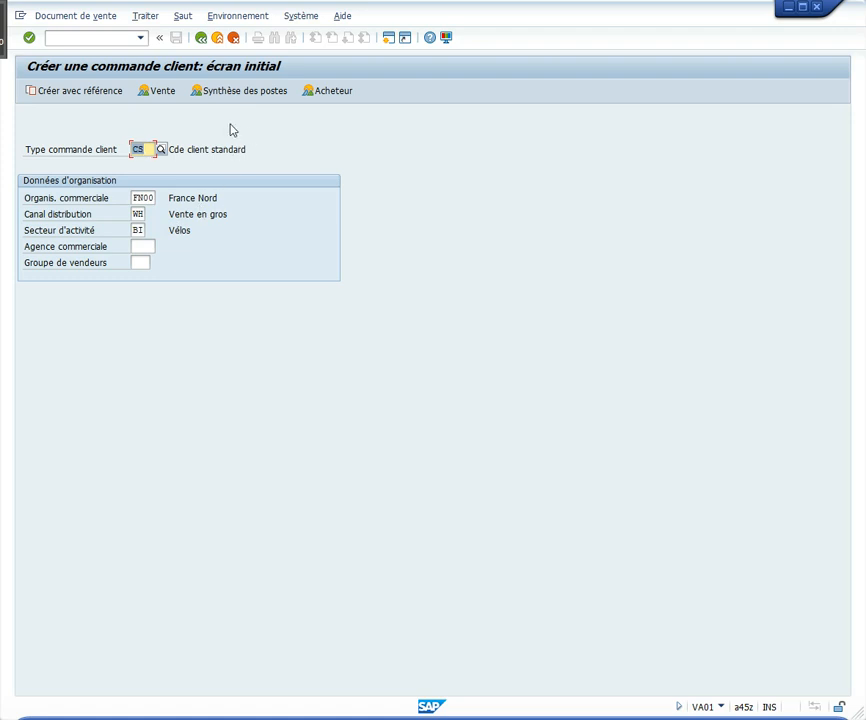
key(Return)
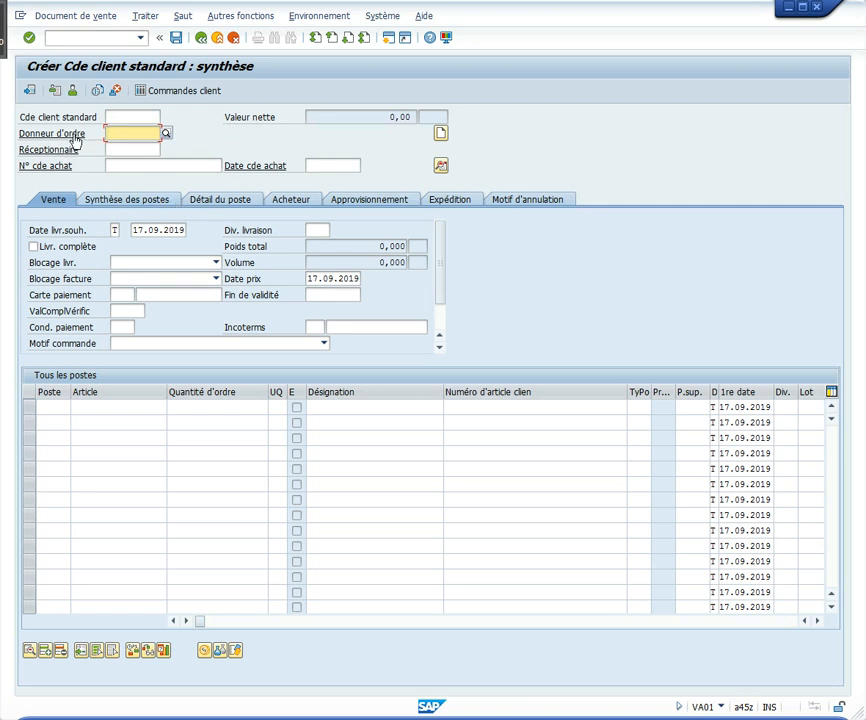
text(25003)
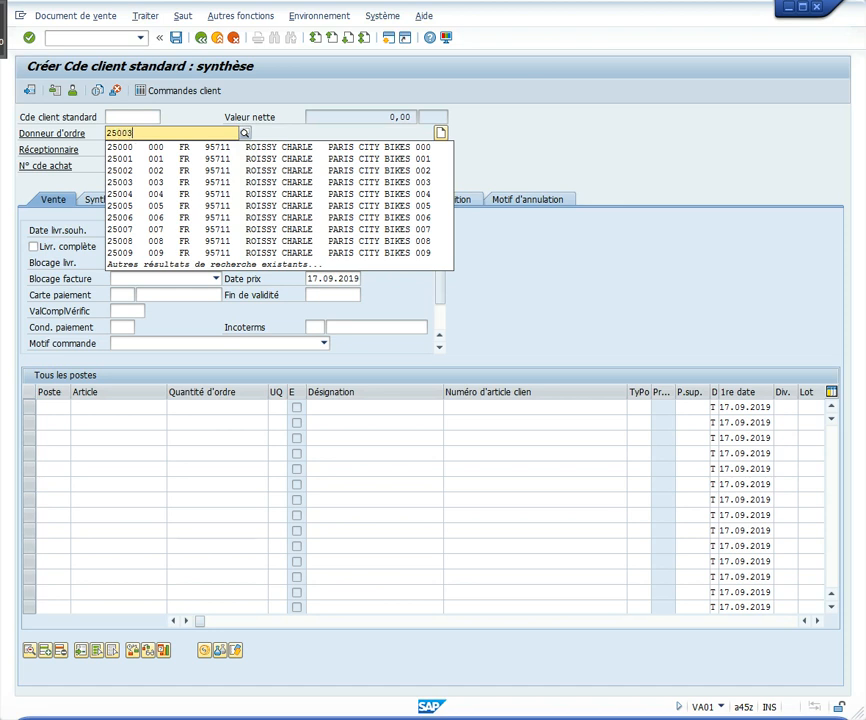
click(536, 139)
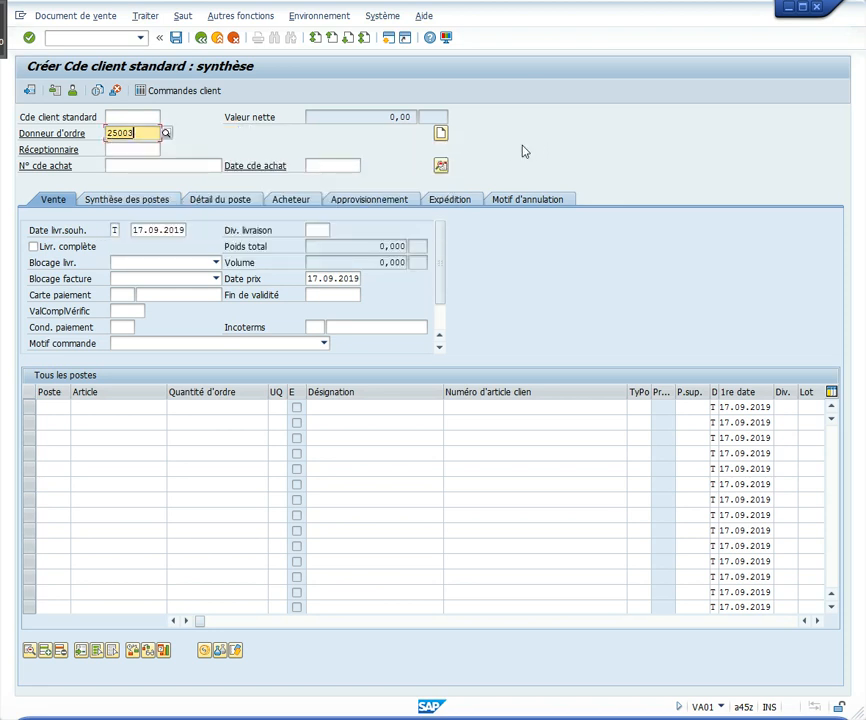
Enter the customer's purchase order number and set the purchase order date to 17.09.2019
click(155, 167)
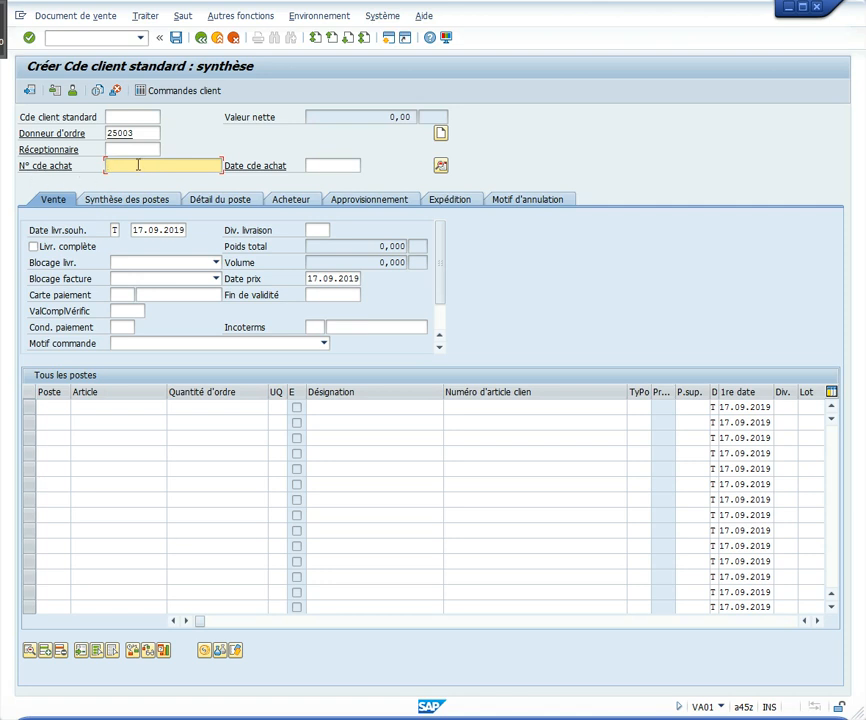
text(003)
click(324, 165)
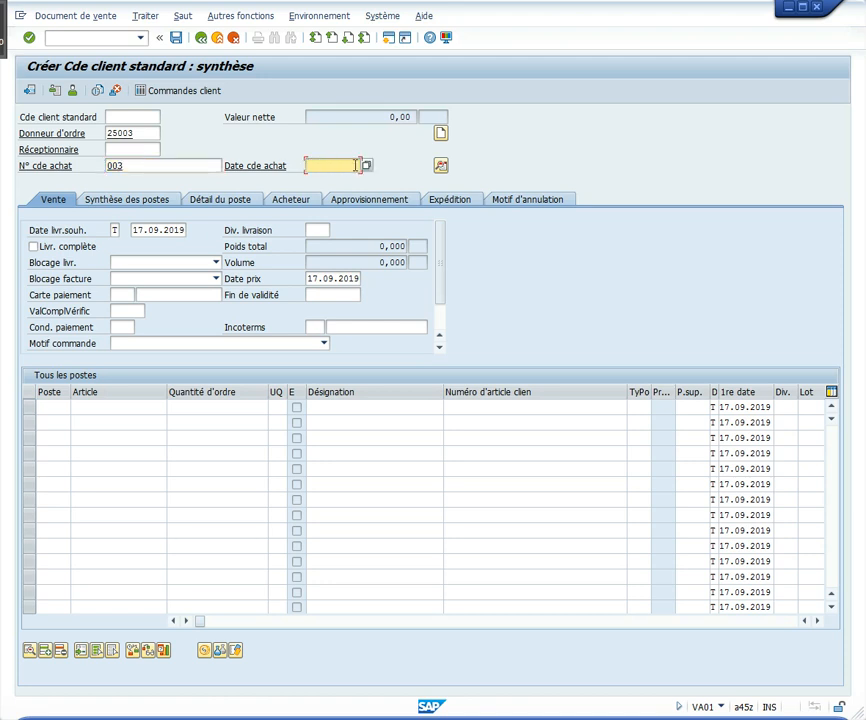
click(357, 166)
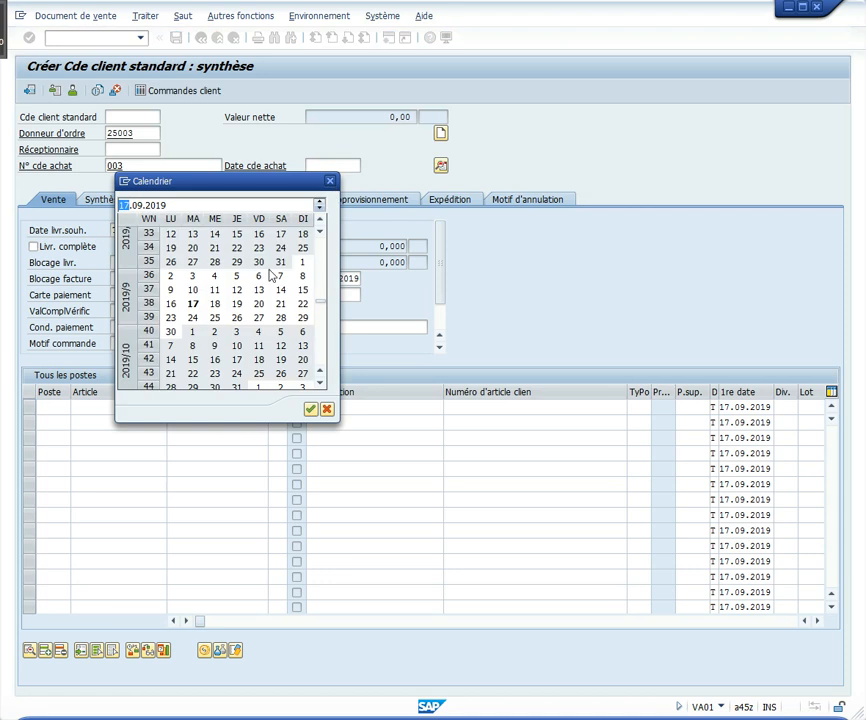
double_click(194, 305)
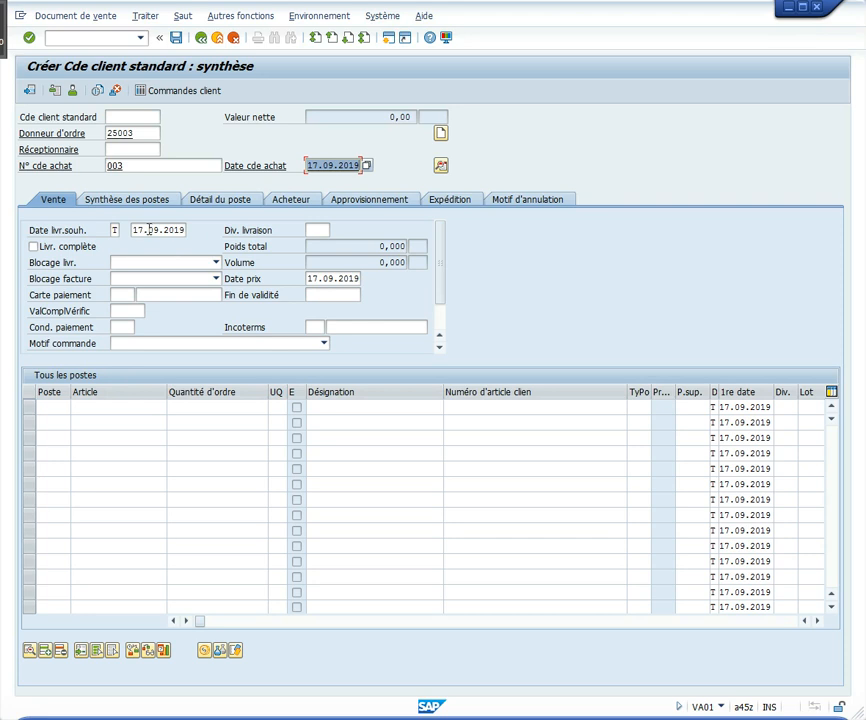
Set the requested delivery date of the order to 24.09.2019
click(150, 229)
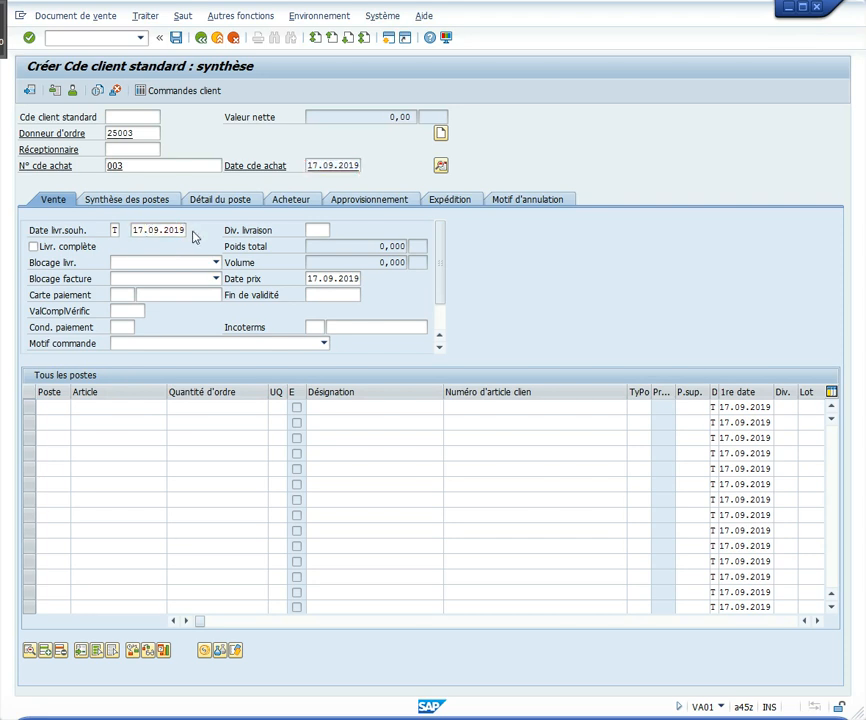
key(F4)
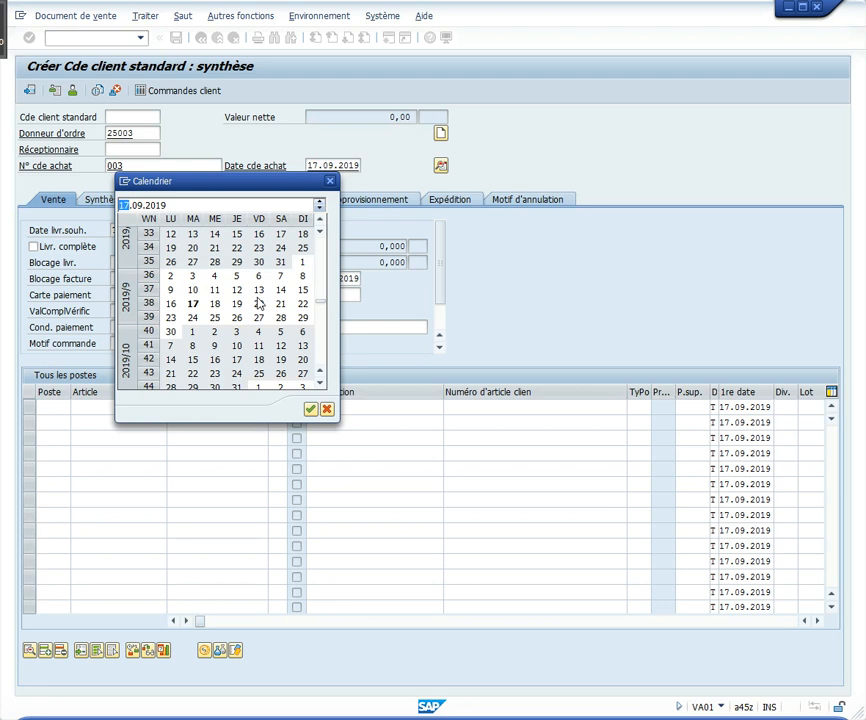
double_click(193, 318)
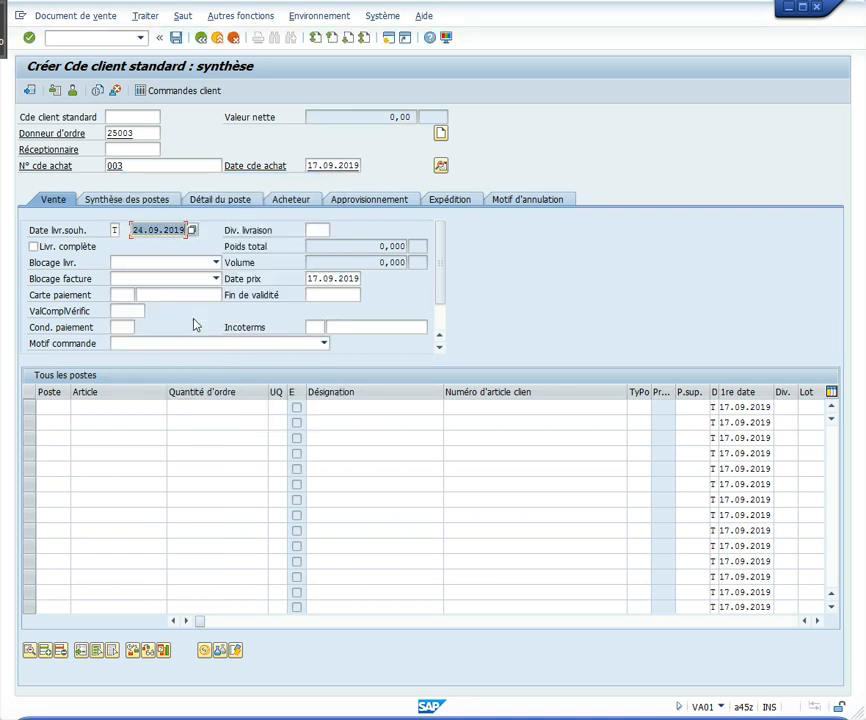
Search articles by description *noir and article number *003, and pick VÉLO DE LUXE NOIR (DXTR1003) for the first order item
click(116, 408)
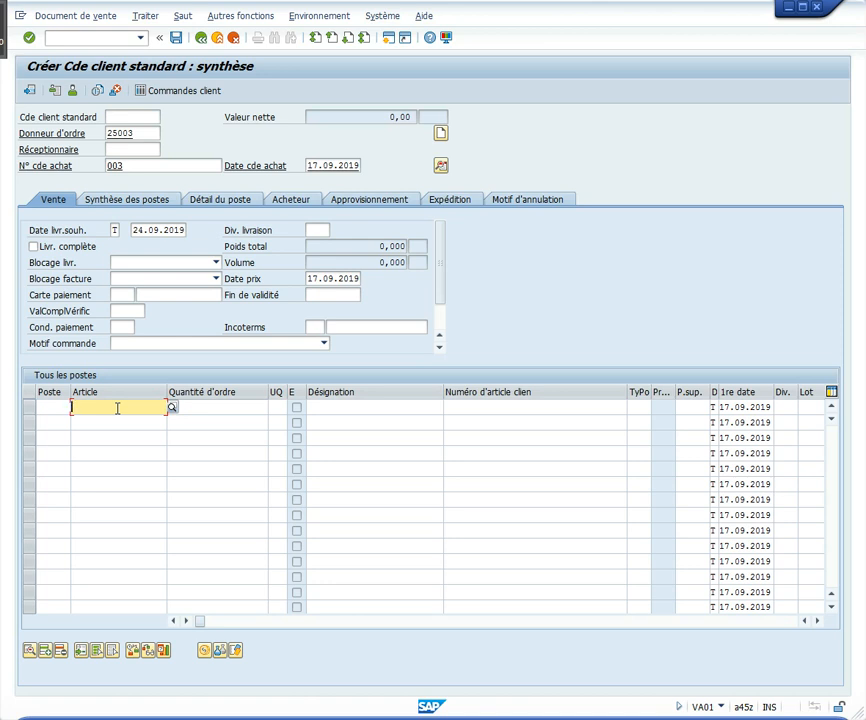
key(F4)
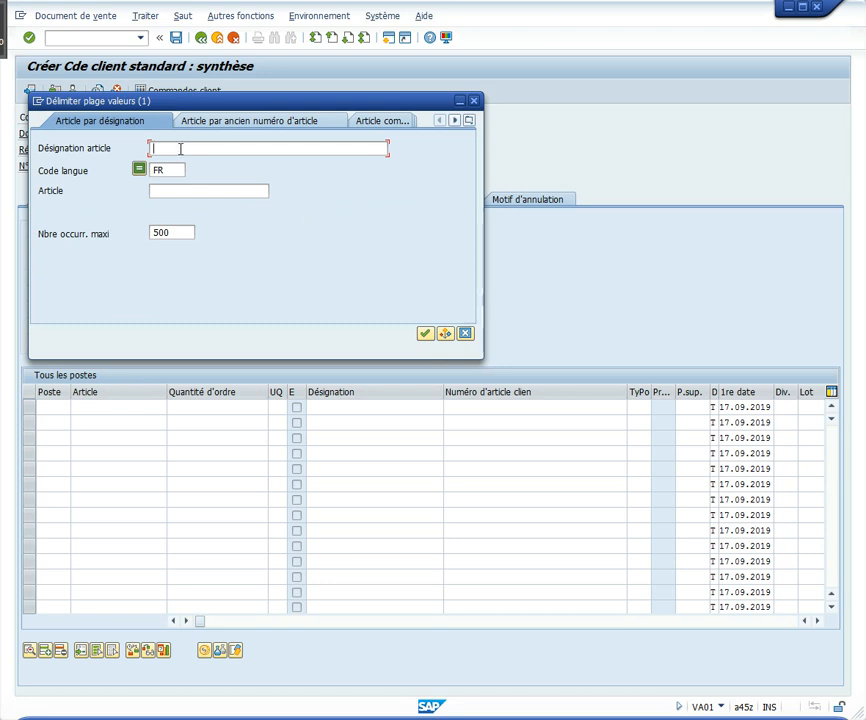
text(*noir)
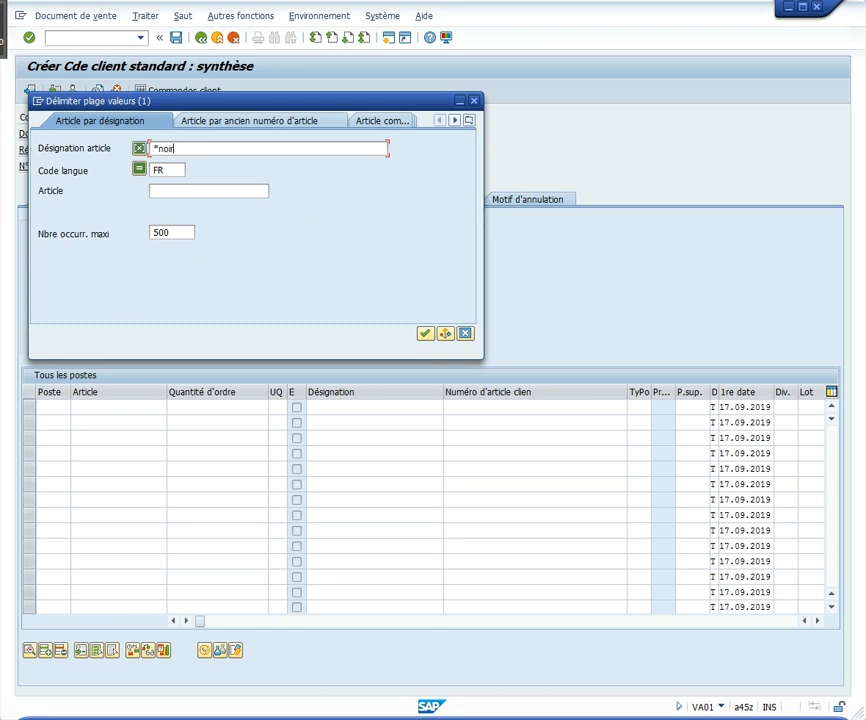
click(169, 190)
text(*003)
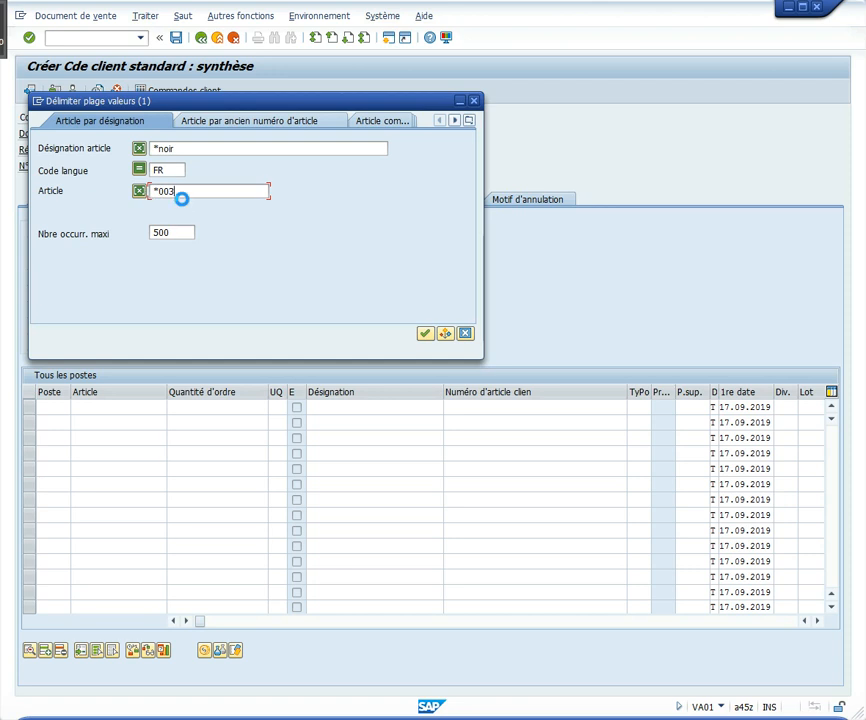
key(Return)
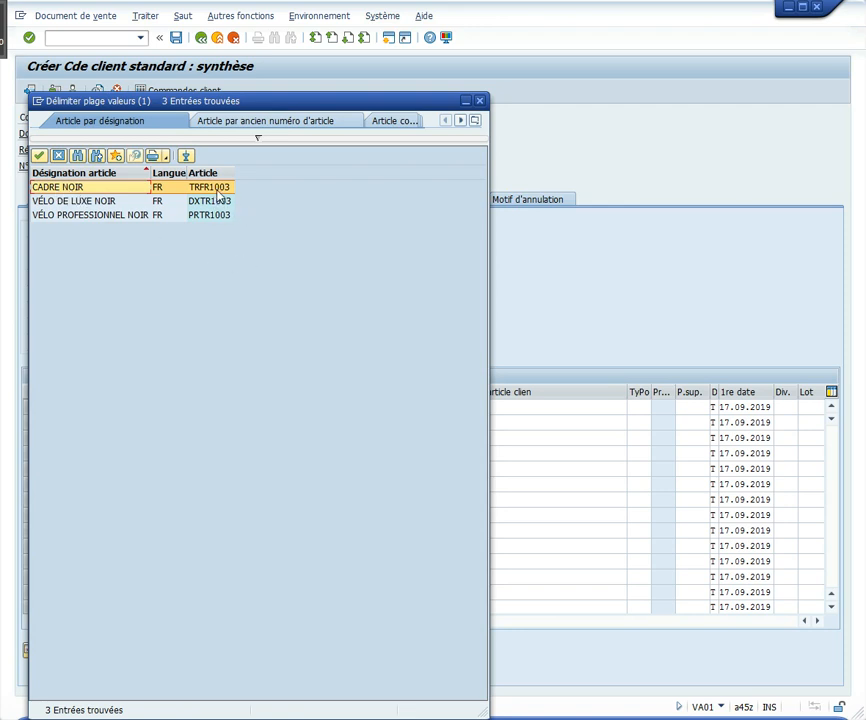
double_click(80, 203)
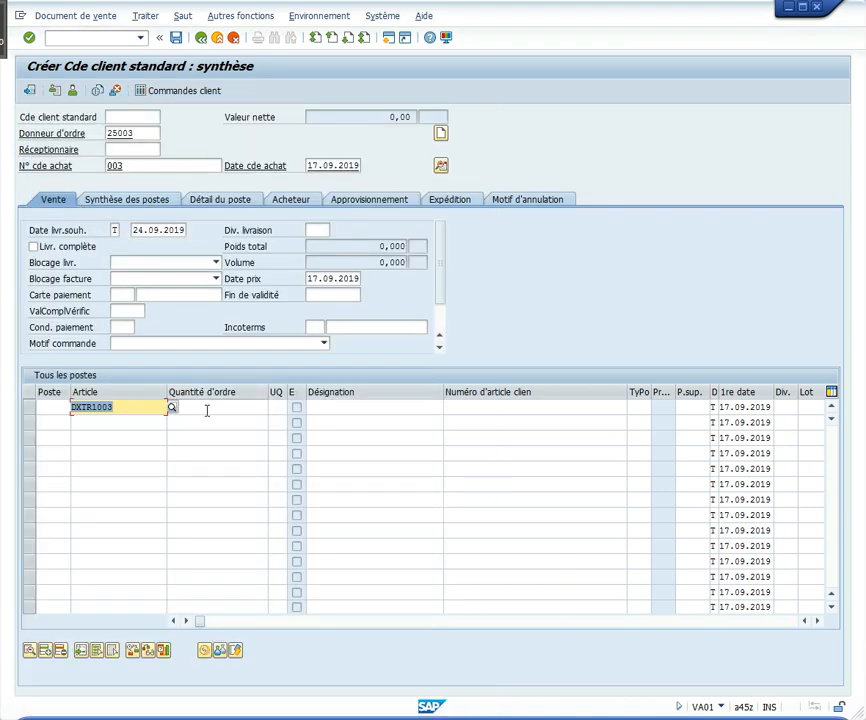
Set the first item's order quantity to 5 and validate the order data, acknowledging the billing date information
click(208, 409)
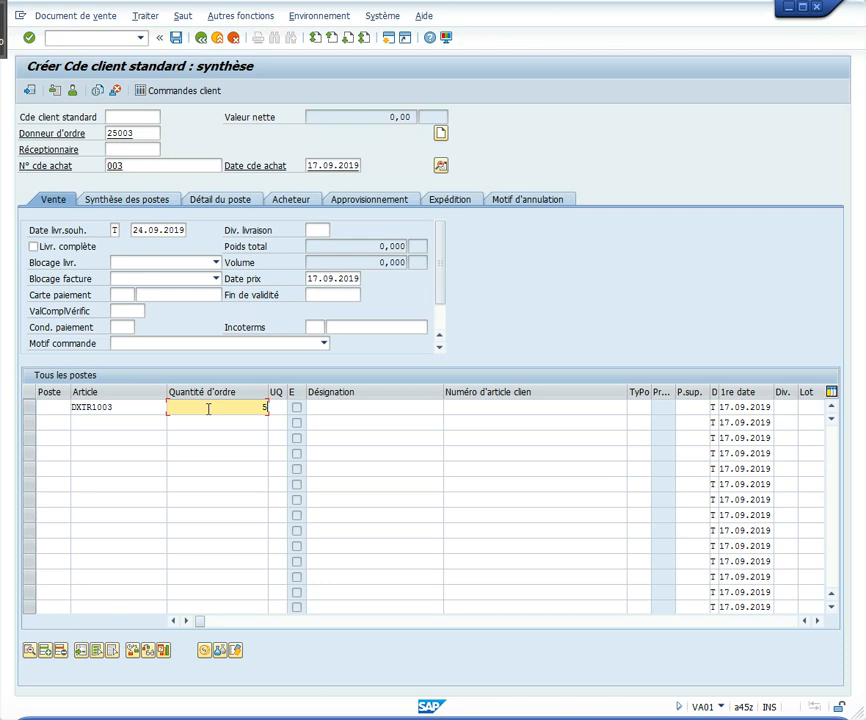
key(Return)
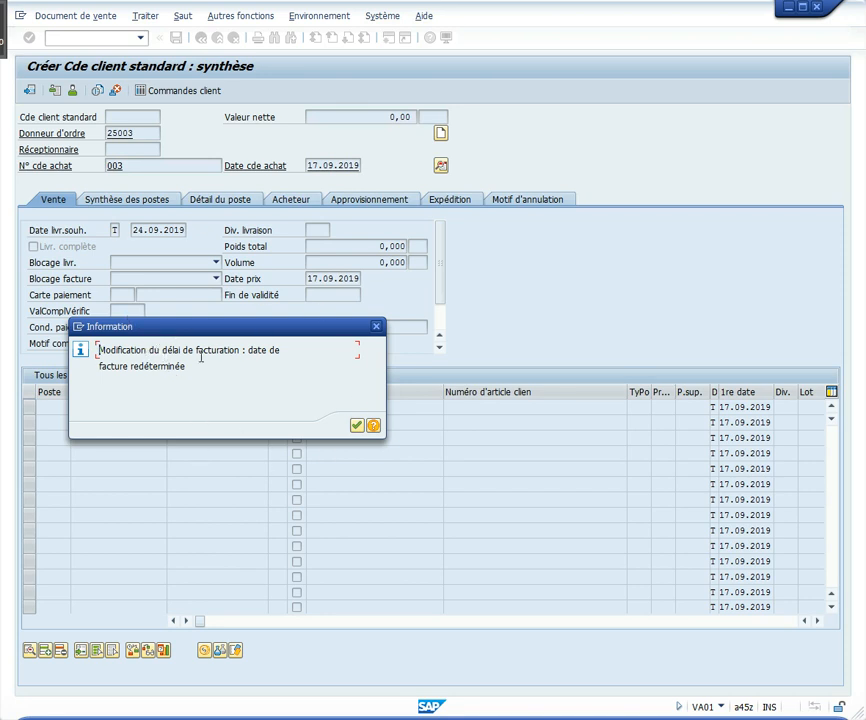
click(358, 426)
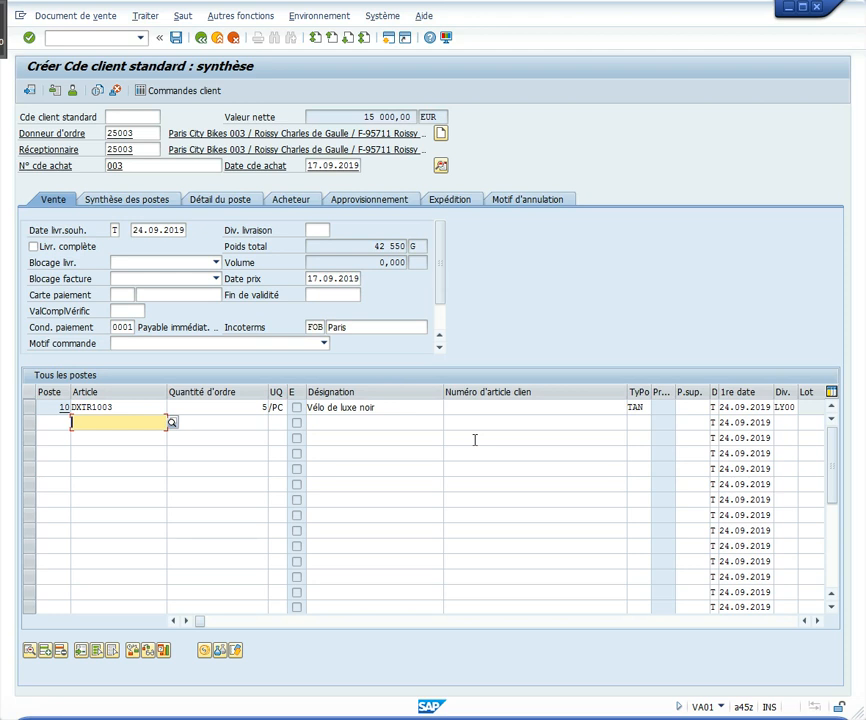
Save the customer order, dismiss the print dialog and leave order creation
click(176, 38)
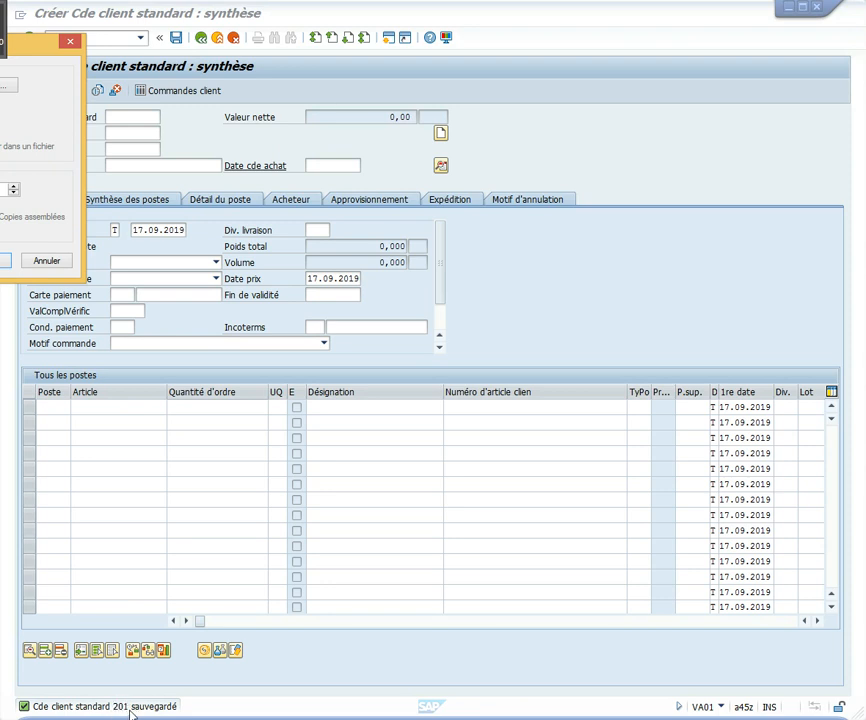
drag(32, 47, 495, 92)
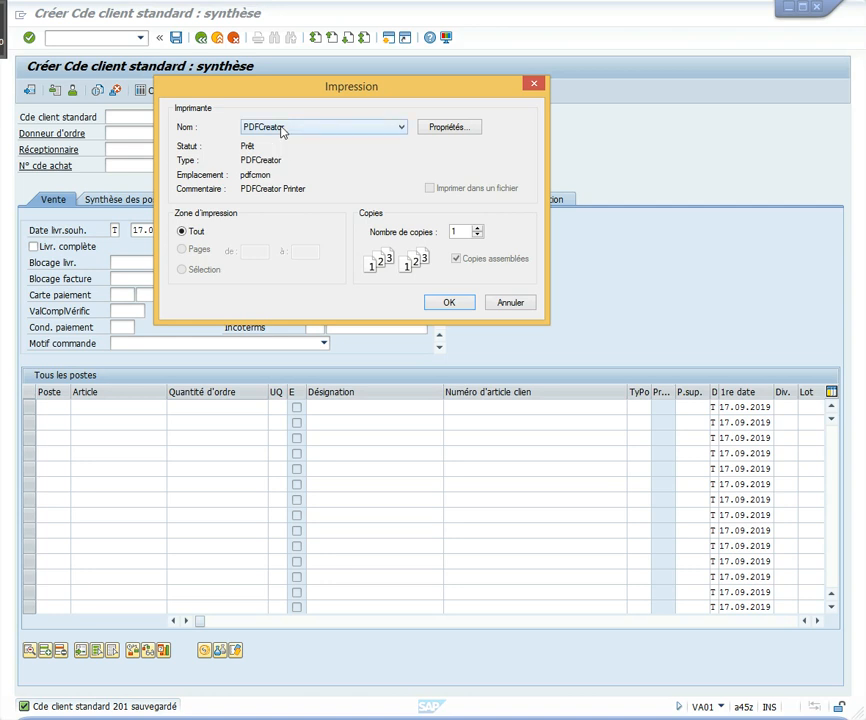
click(450, 311)
click(511, 303)
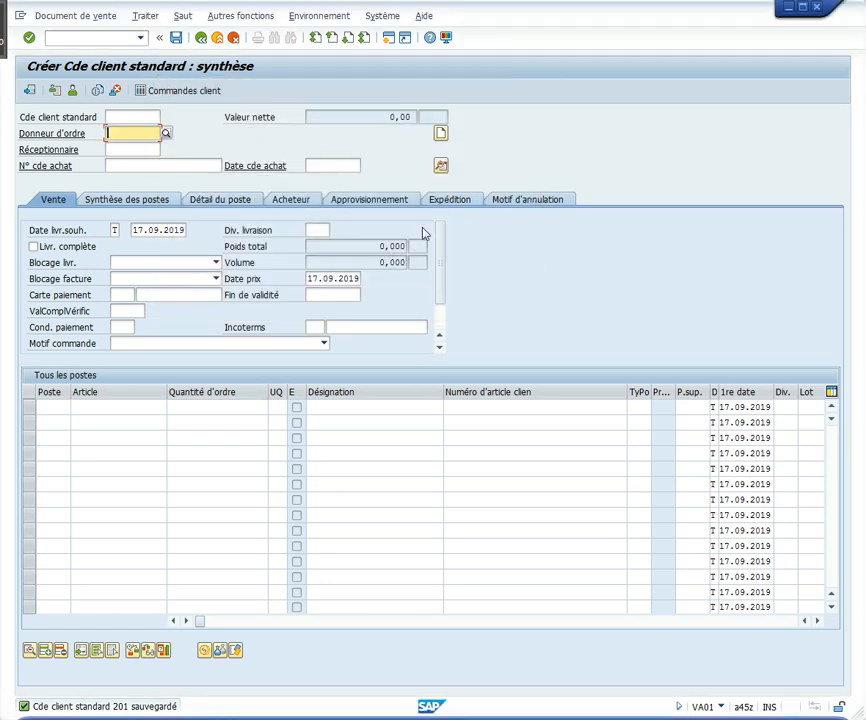
click(233, 38)
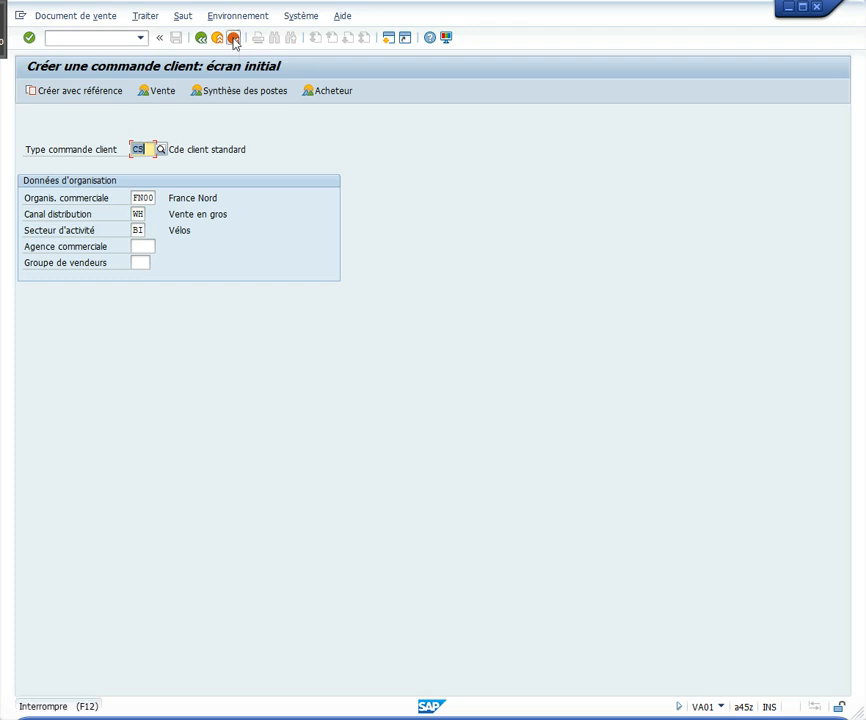
click(233, 38)
Display the newly saved customer order with transaction VA03 to review its data, and return to the start screen
click(92, 37)
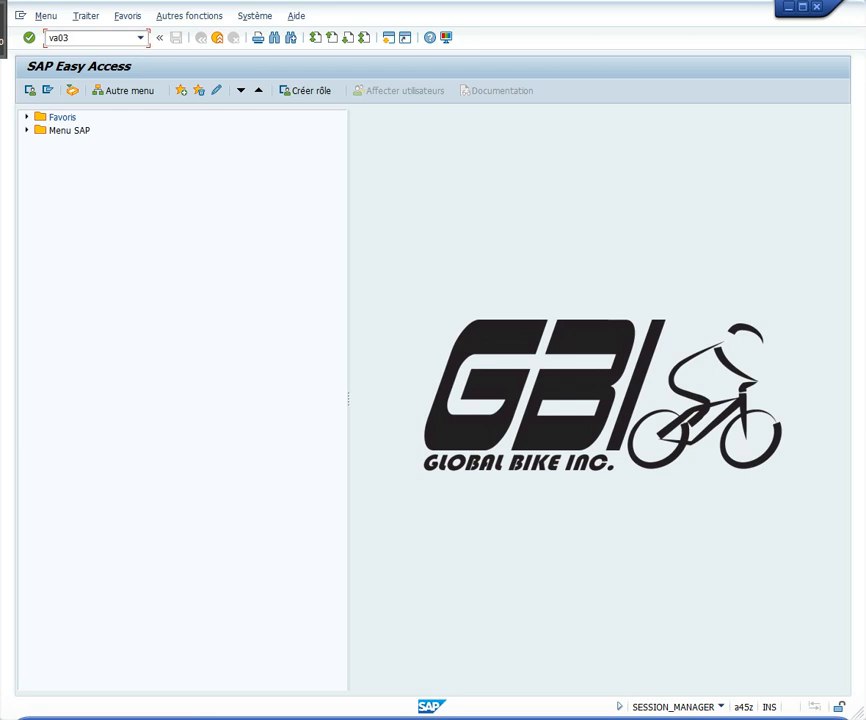
text(va03)
key(Return)
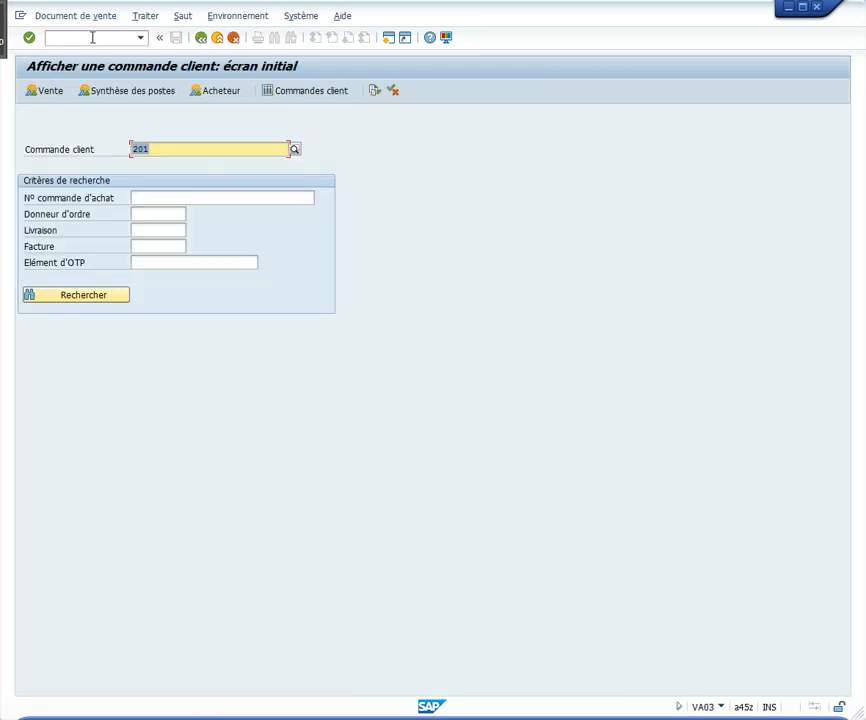
click(160, 148)
key(Return)
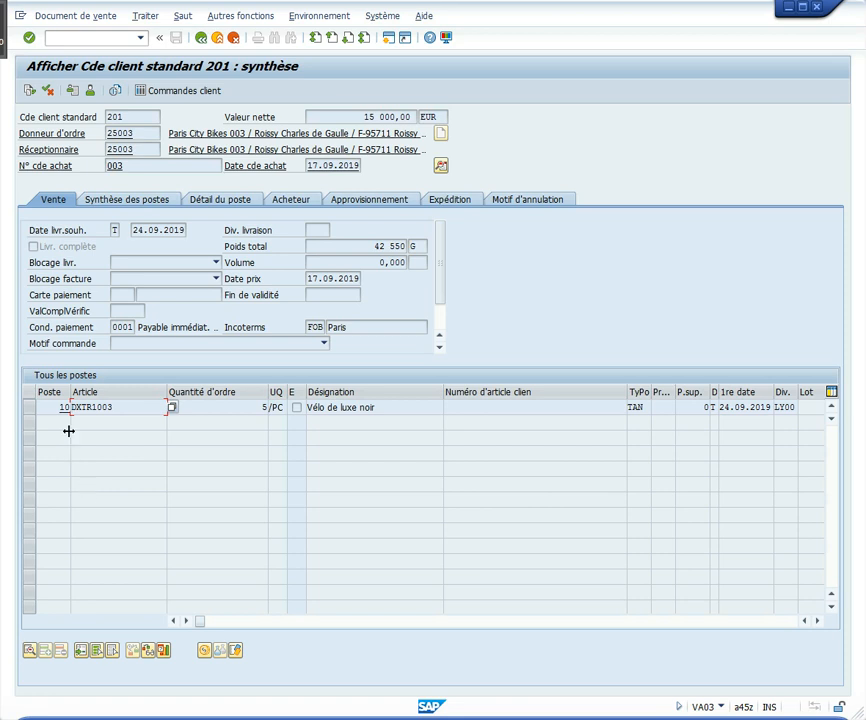
click(233, 38)
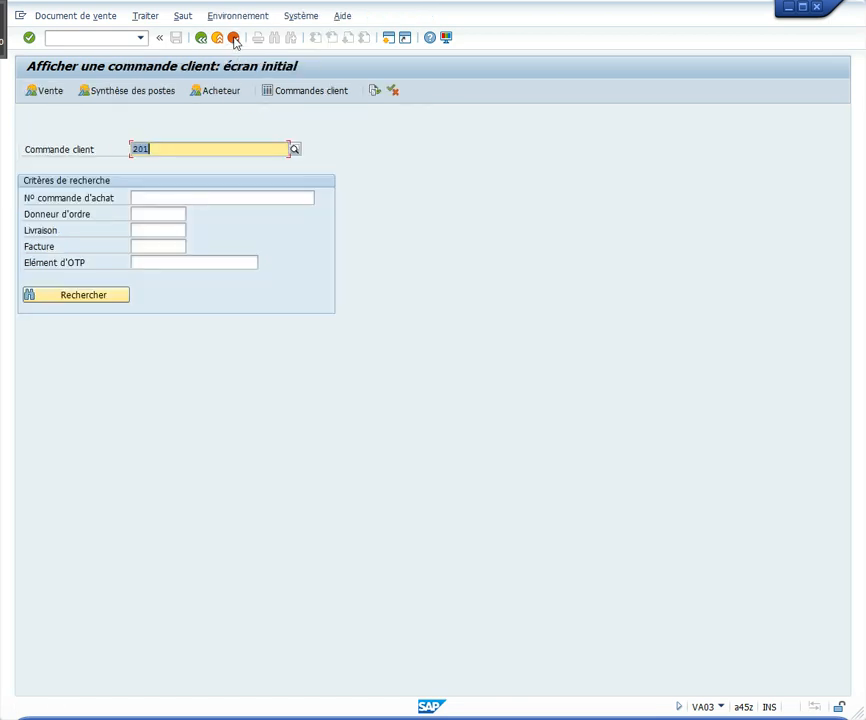
click(234, 38)
Open the current stock/requirements list with transaction MD04 for article DXTR1003 in plant LY00
click(89, 37)
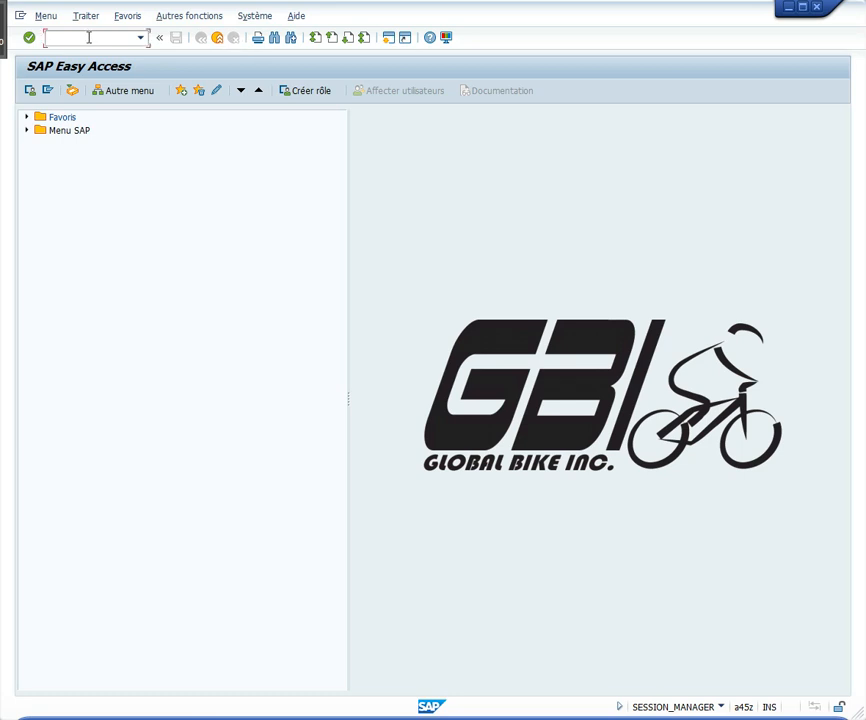
text(m)
key(Return)
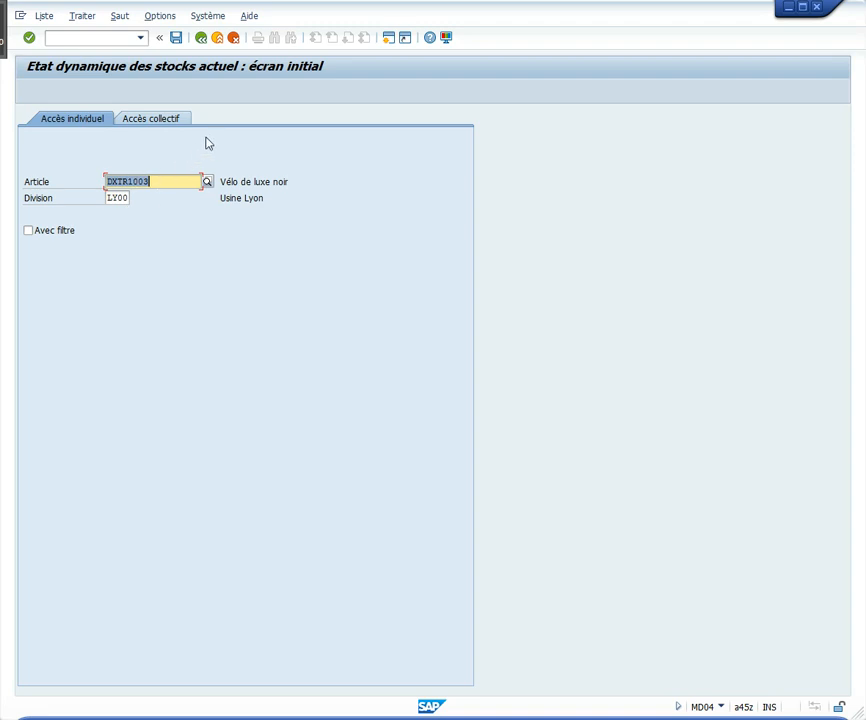
key(Return)
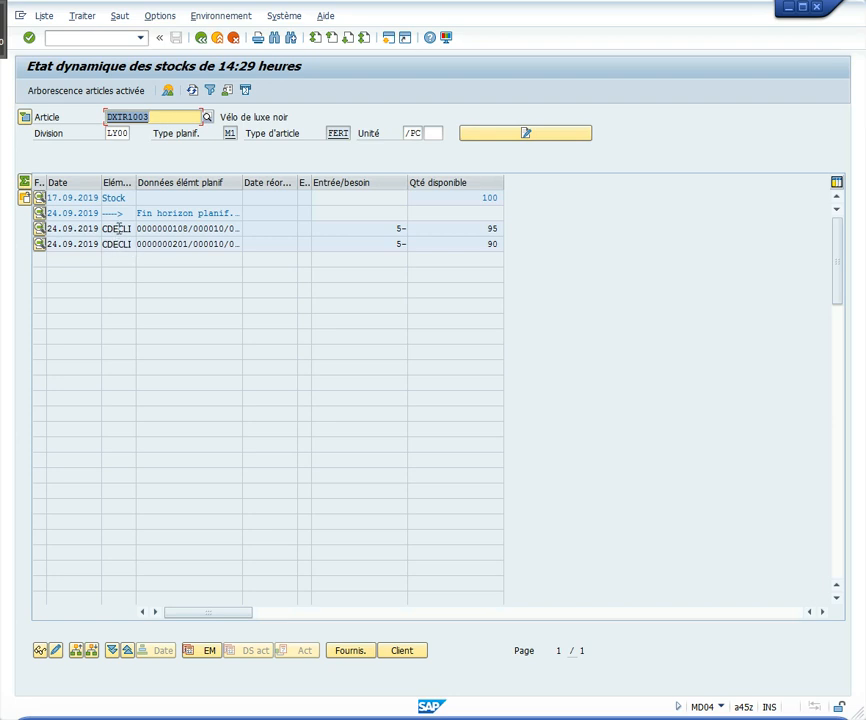
Examine the planning element details of the new customer order in the stock list, and return to the start screen
click(177, 244)
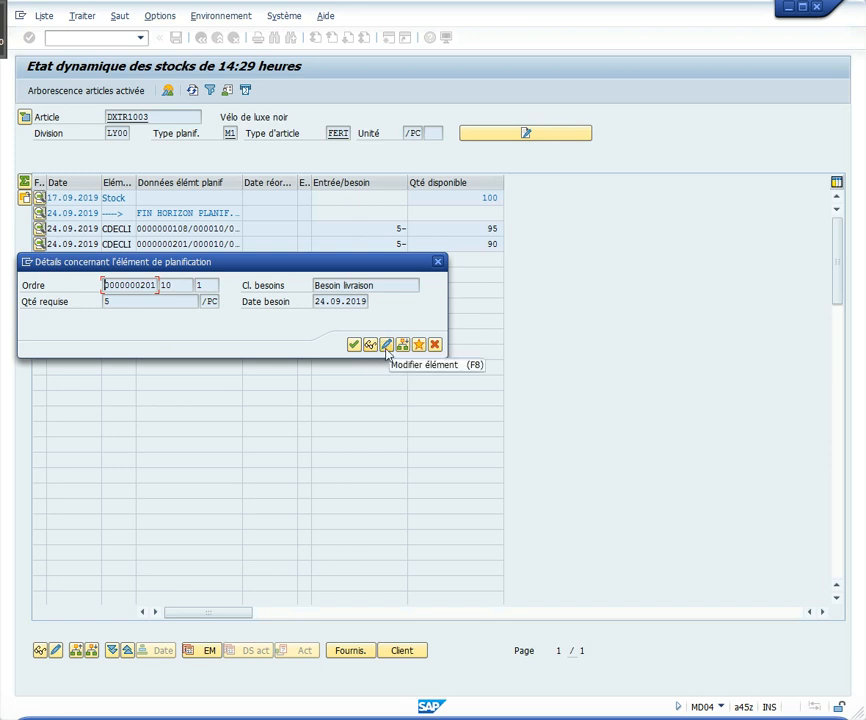
click(435, 344)
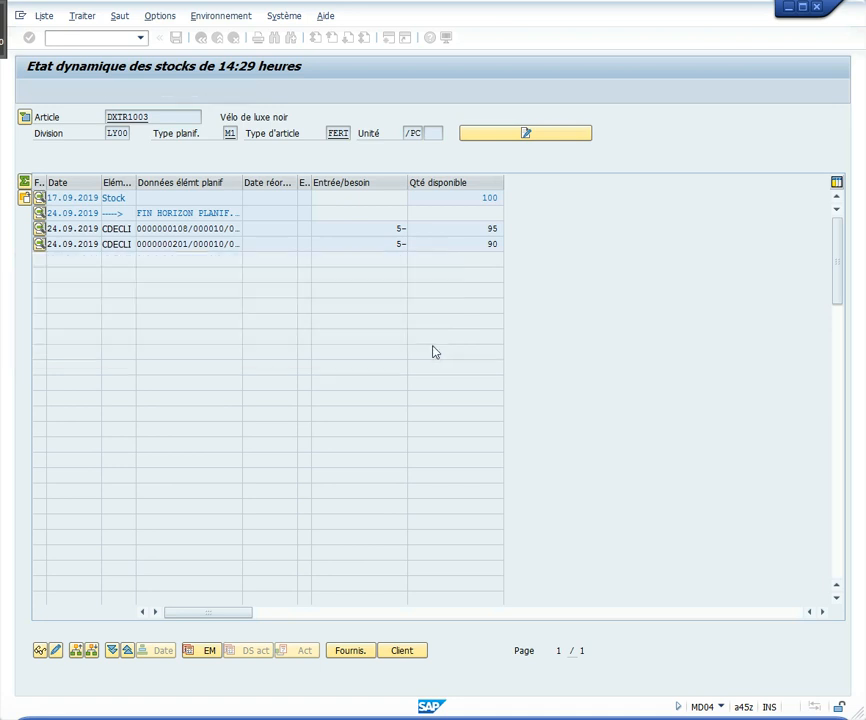
click(233, 38)
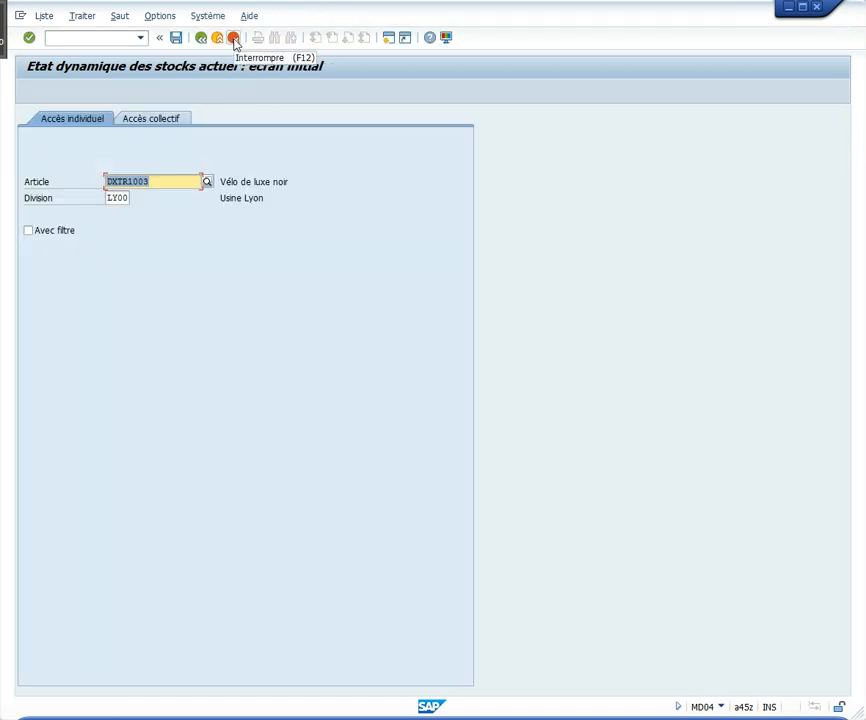
click(233, 38)
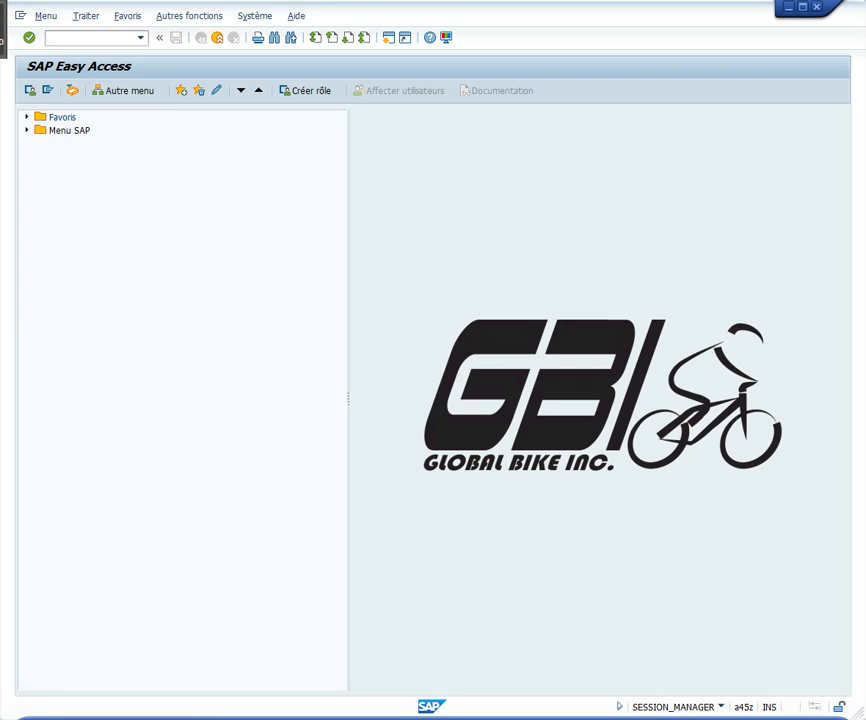